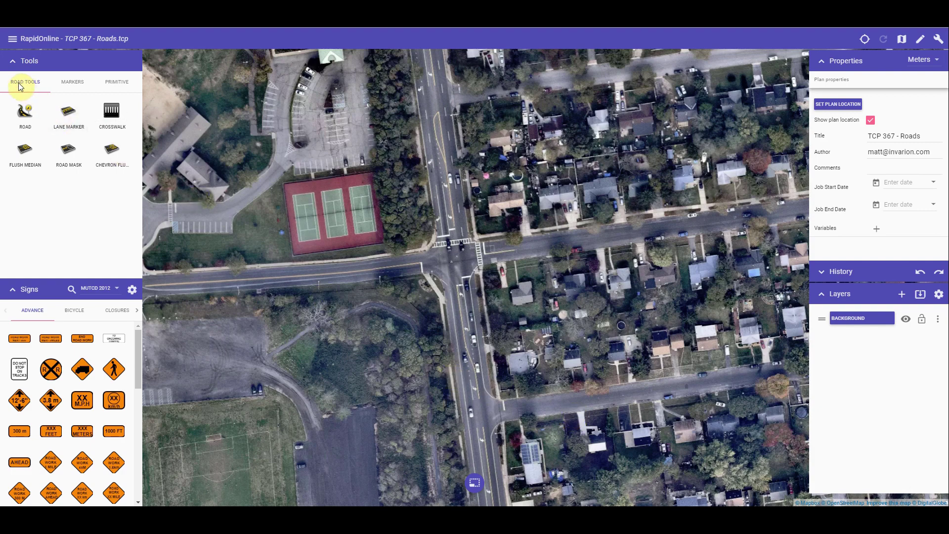
- Draw a two-lane road over the east-west street, from the map's western edge through the intersection to its eastern edge
click(34, 87)
click(29, 118)
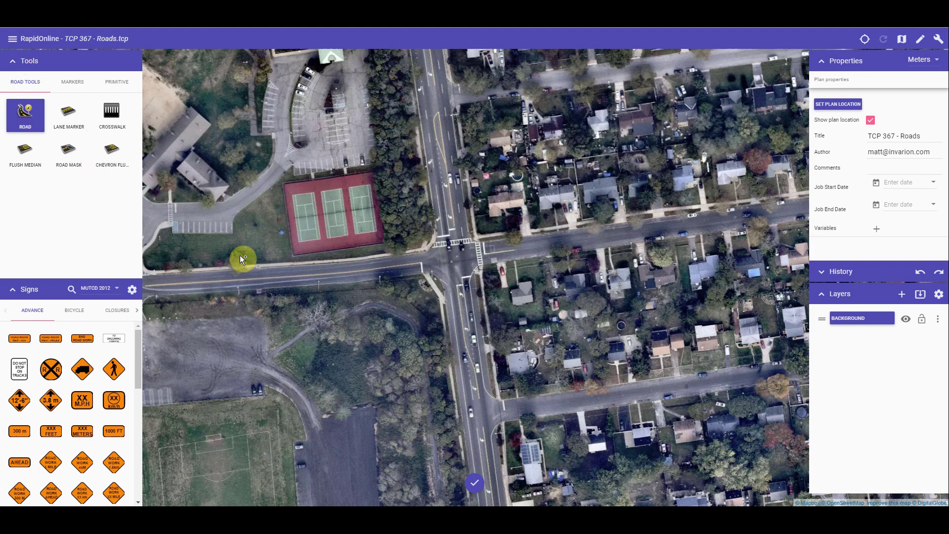
click(145, 286)
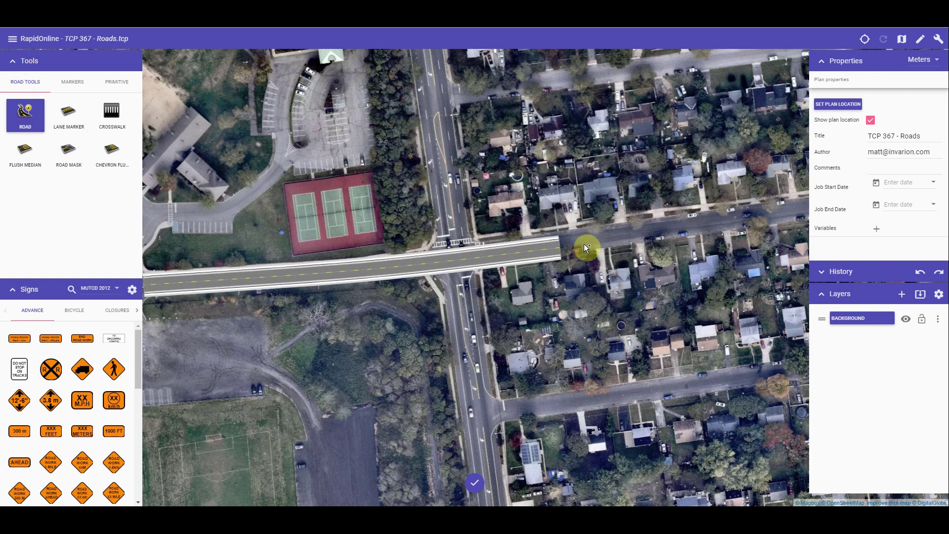
click(805, 203)
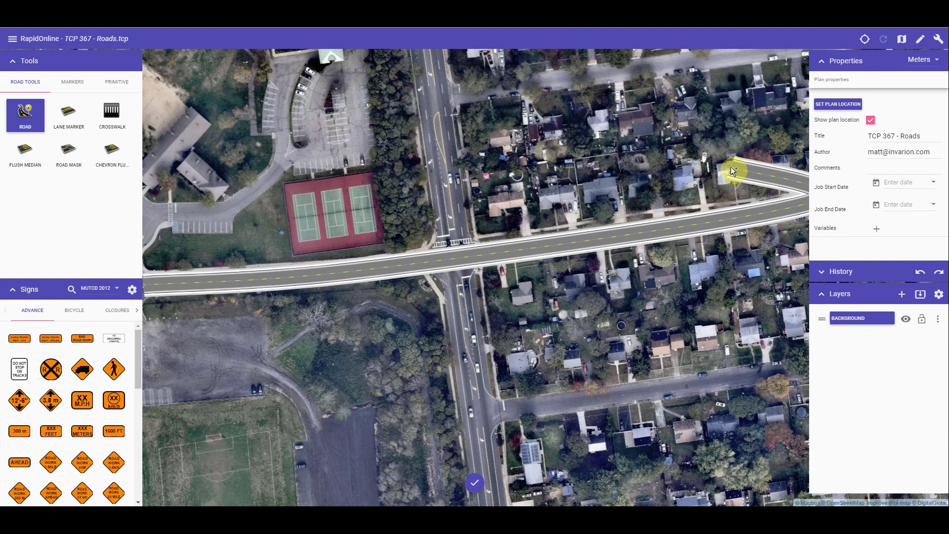
right_click(731, 167)
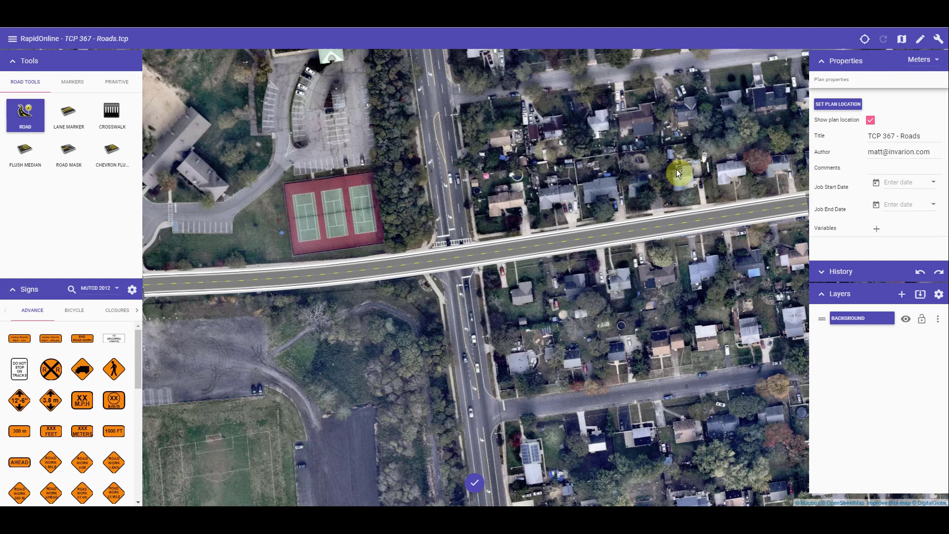
key(Escape)
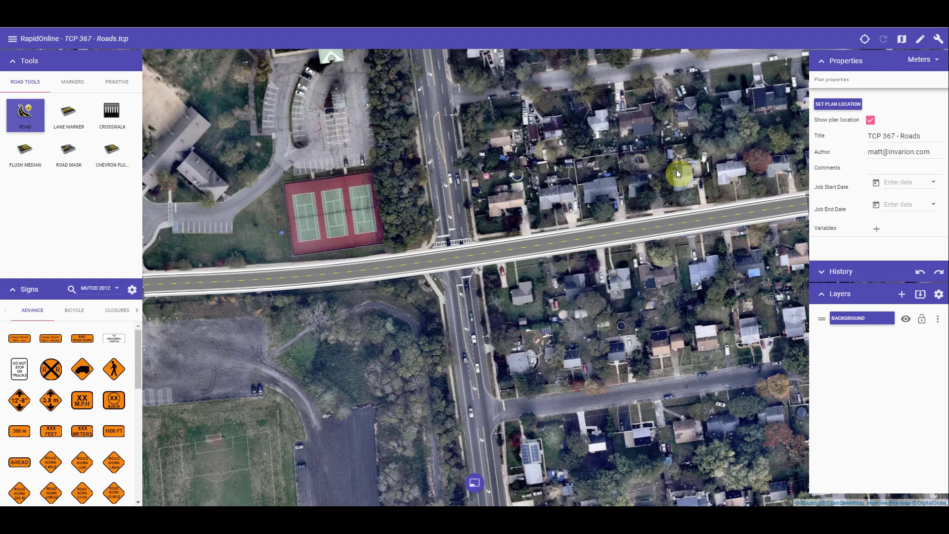
click(25, 117)
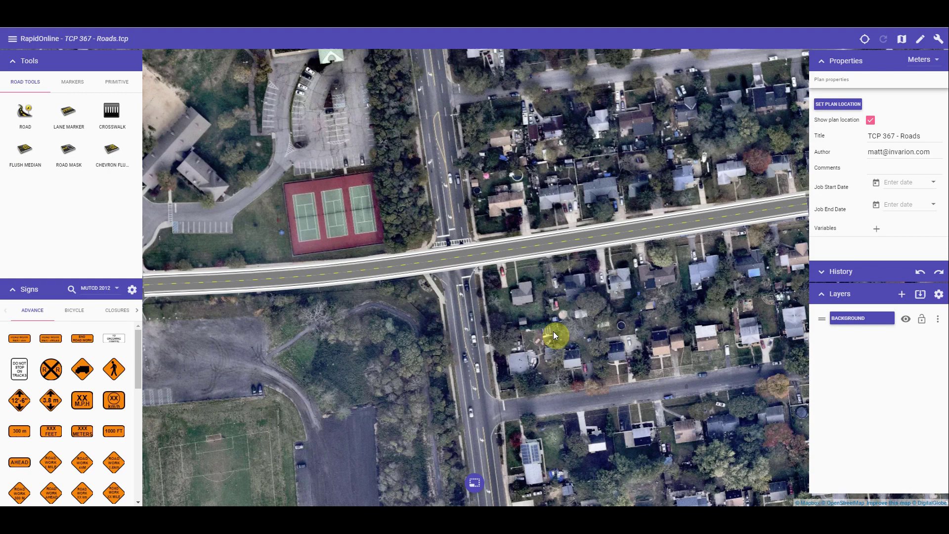
click(473, 484)
click(524, 242)
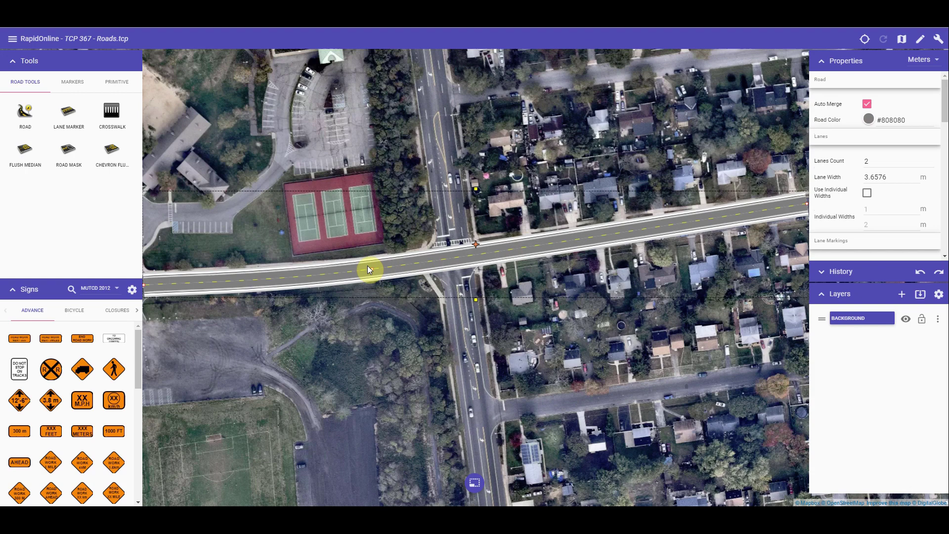
click(348, 302)
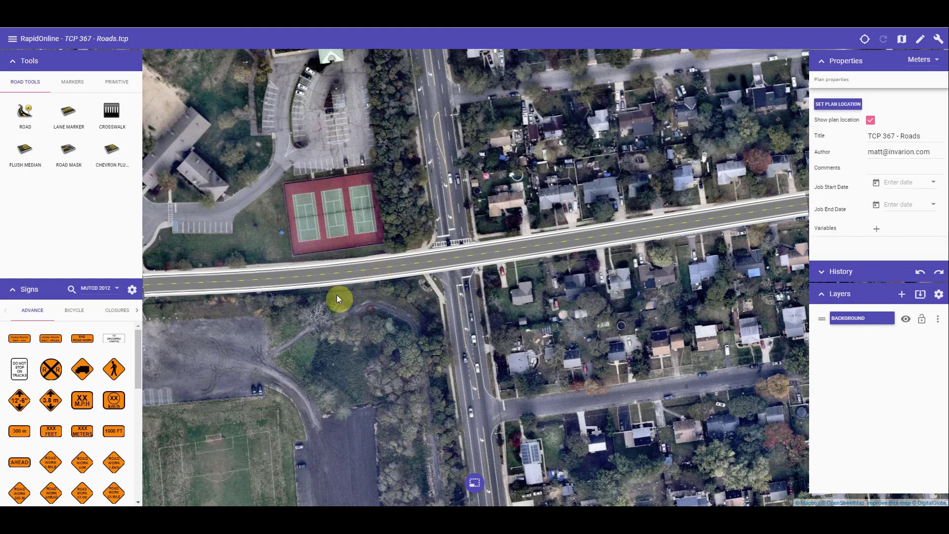
- Draw a second road over the north-south street, running the full height of the map and crossing the east-west road
click(24, 118)
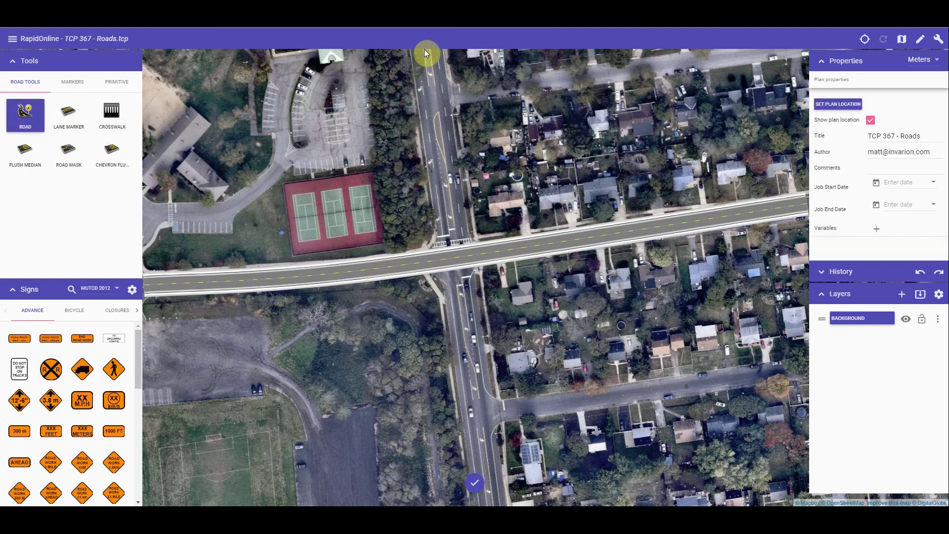
drag(425, 52, 498, 503)
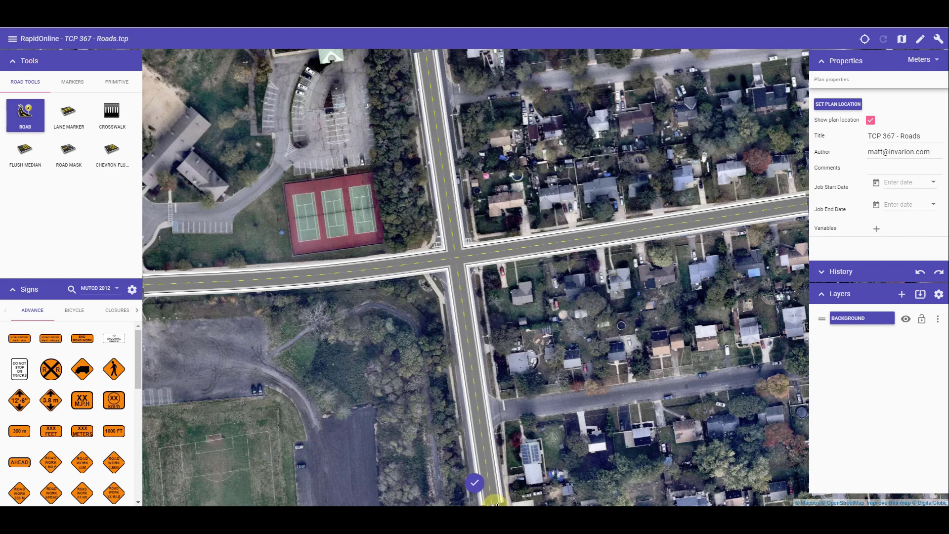
click(491, 501)
right_click(517, 394)
right_click(520, 389)
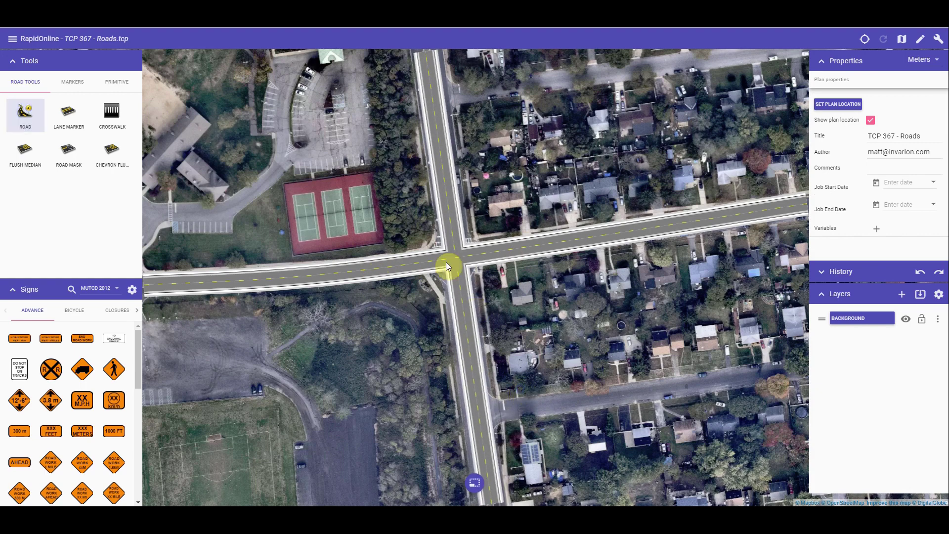
- Set the north-south road's lane width to 5.6576 m
click(451, 207)
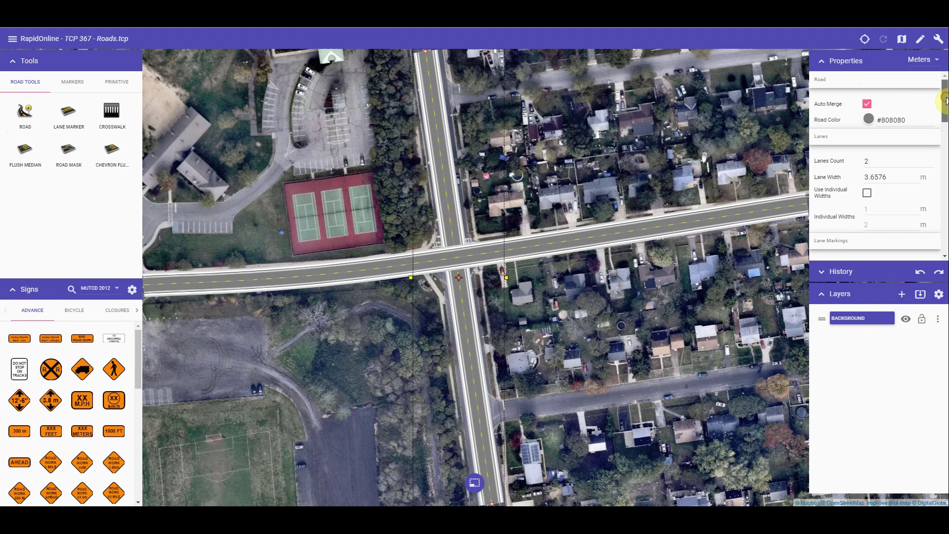
scroll(945, 101, down, 1)
click(915, 162)
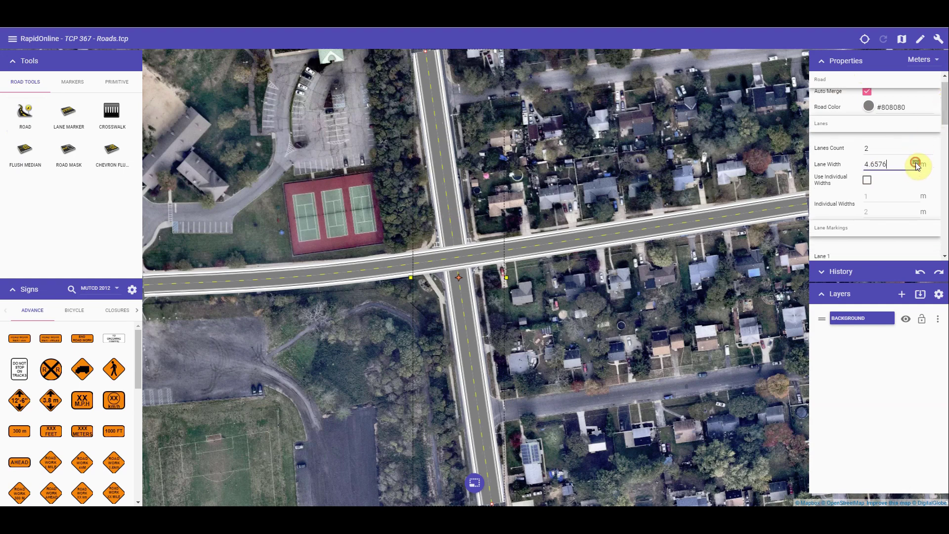
click(915, 163)
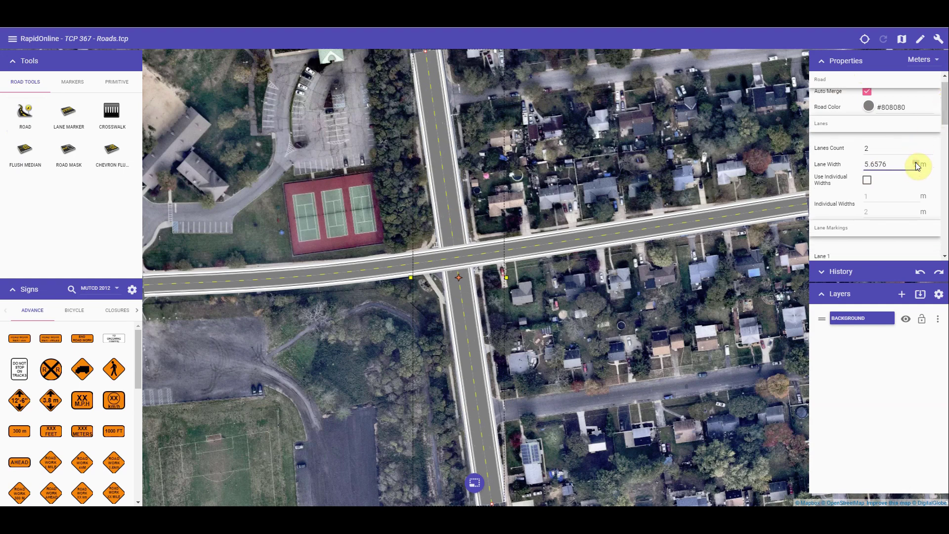
mouse_move(942, 110)
mouse_down()
mouse_move(945, 253)
mouse_move(946, 94)
mouse_up()
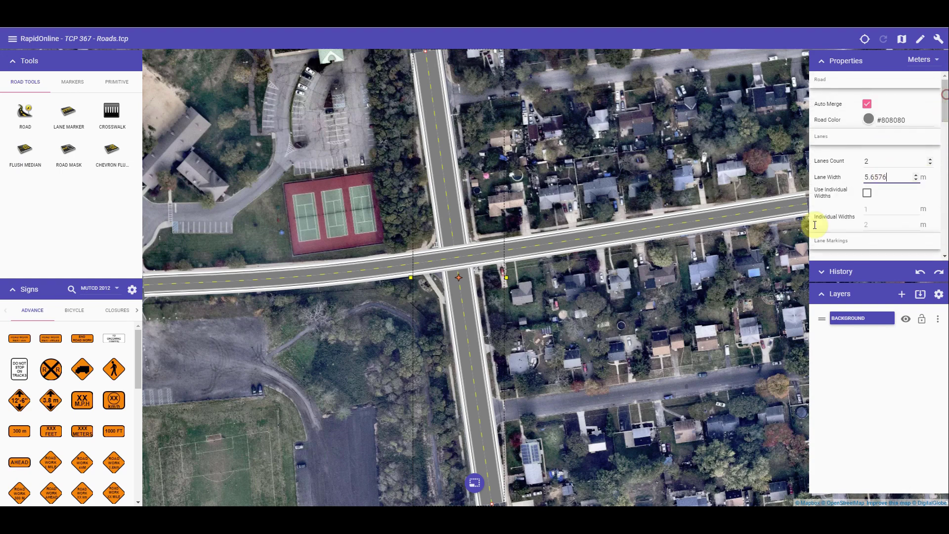
click(694, 315)
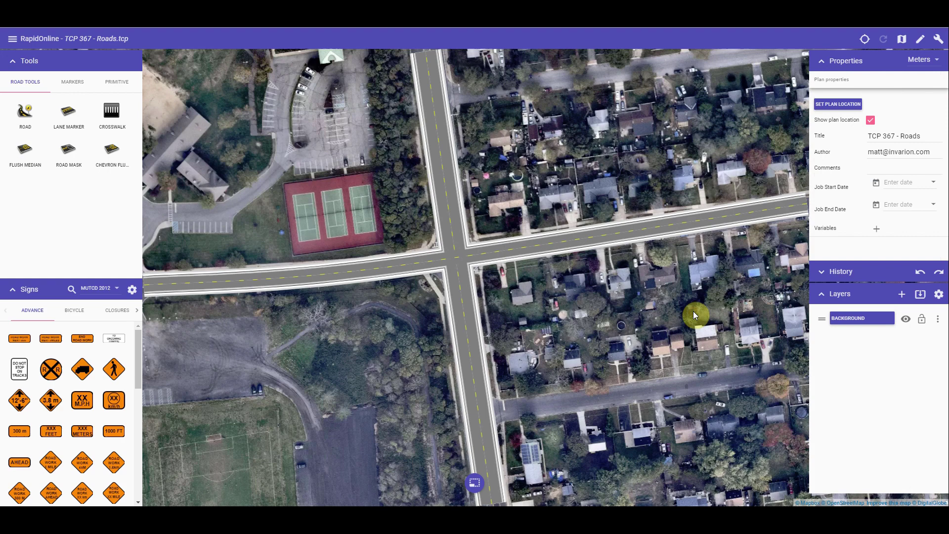
- Draw a crosswalk across the north-south road just north of the intersection, from one kerb to the other
click(110, 117)
scroll(453, 240, up, 4)
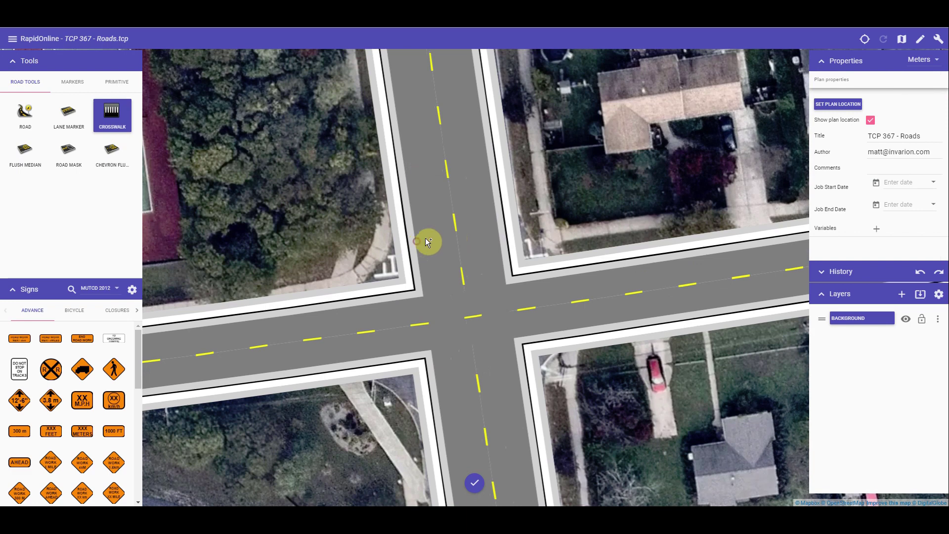
drag(425, 240, 499, 229)
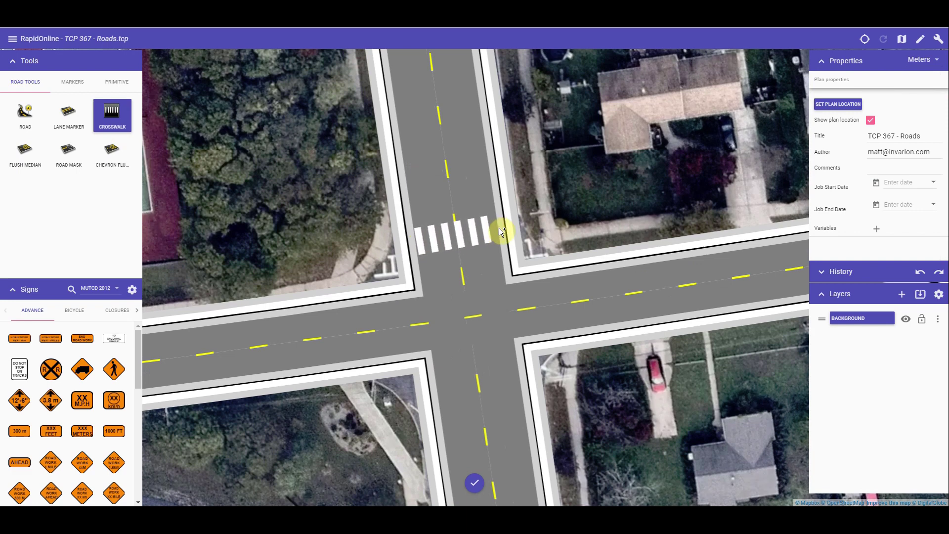
click(523, 209)
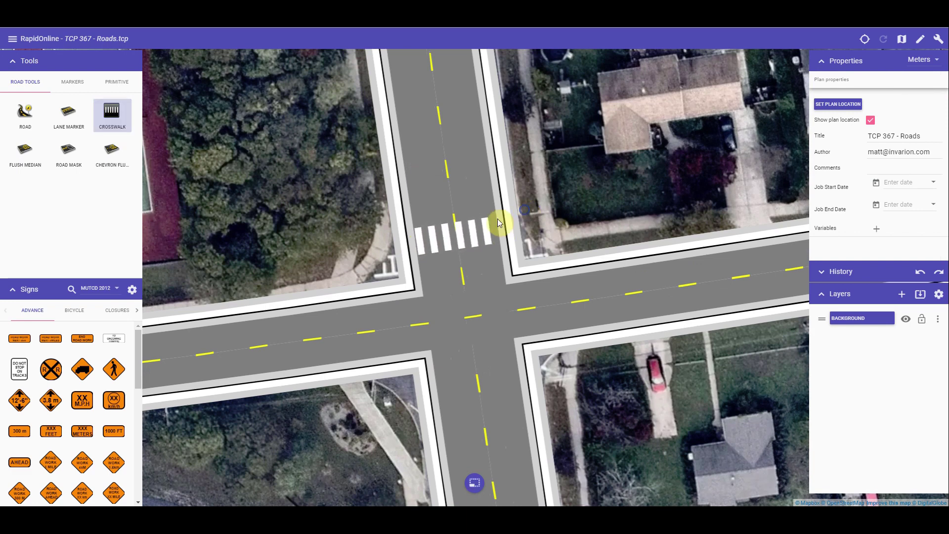
- Shift the crosswalk slightly east to centre it between the kerbs and fine-tune its shape
click(466, 231)
right_click(469, 232)
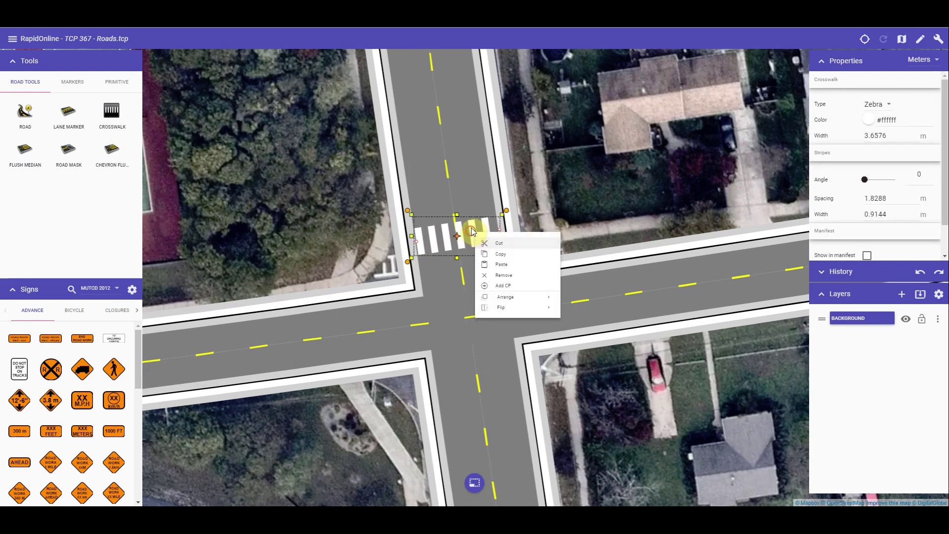
click(471, 230)
drag(472, 231, 476, 231)
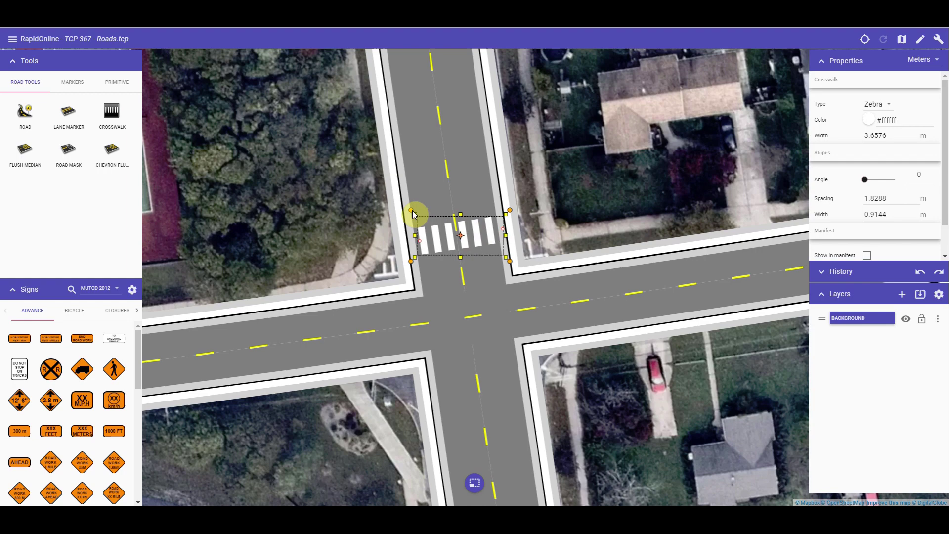
drag(411, 209, 411, 210)
click(480, 236)
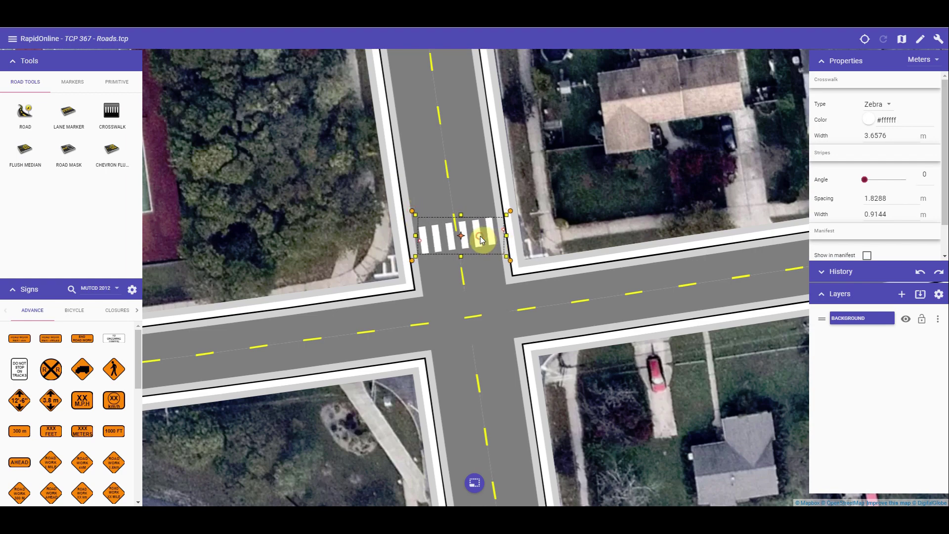
click(544, 214)
- Draw a tapered flush median on the east-west road's western approach, widening toward the intersection
scroll(545, 214, down, 4)
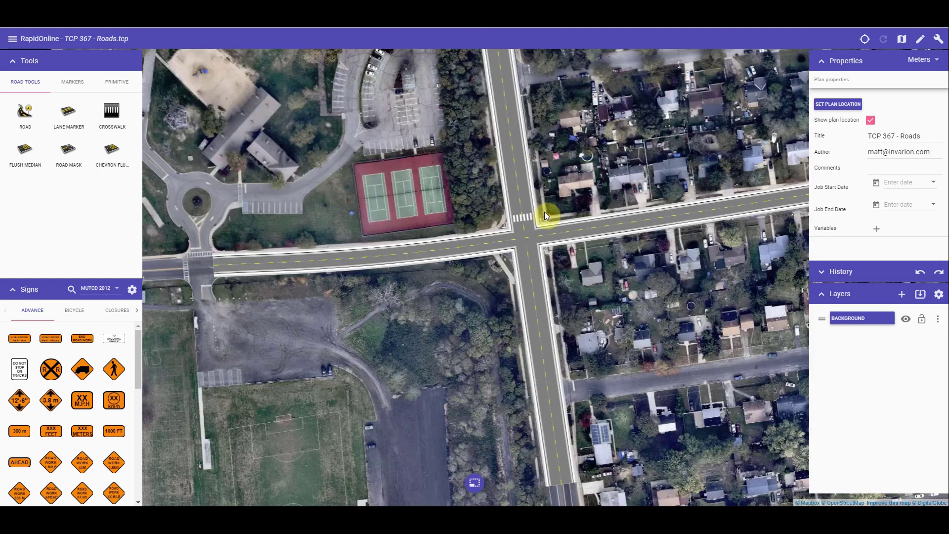
scroll(542, 214, up, 2)
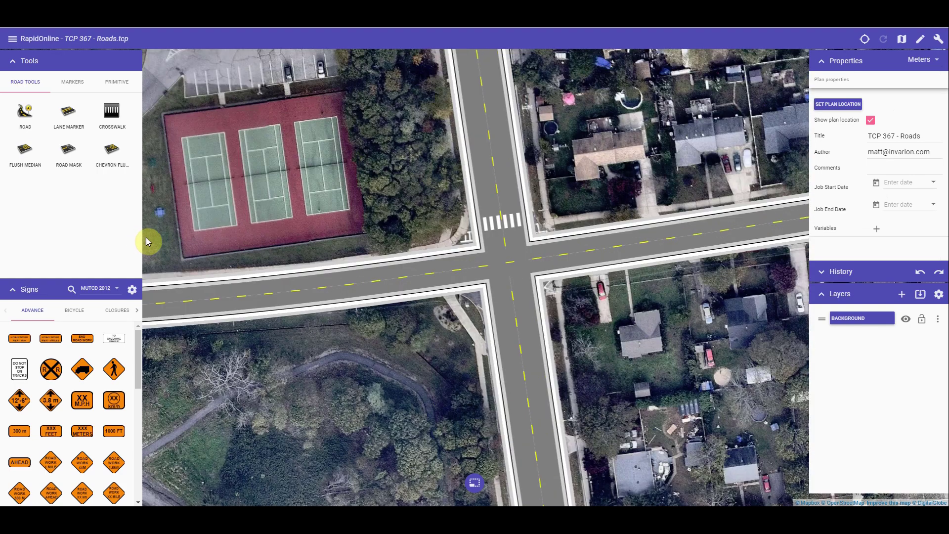
click(25, 150)
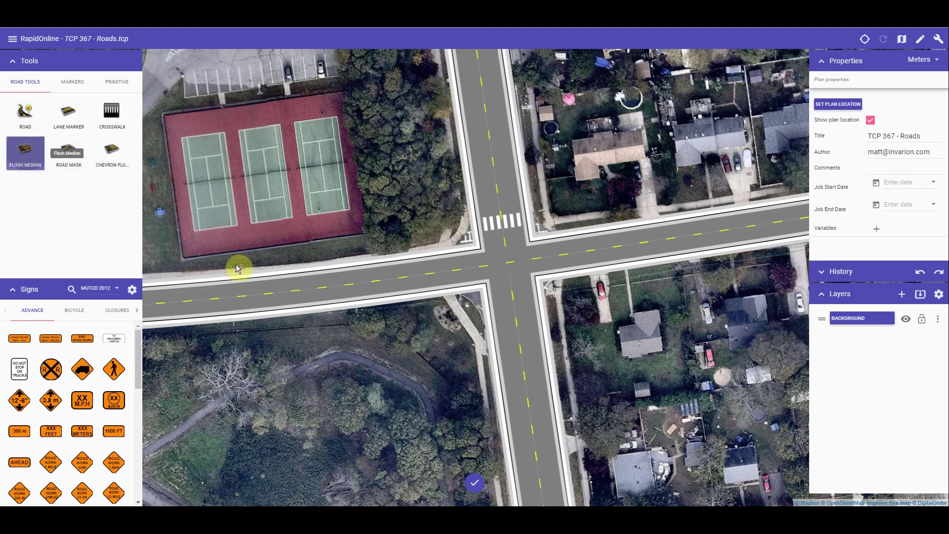
click(320, 285)
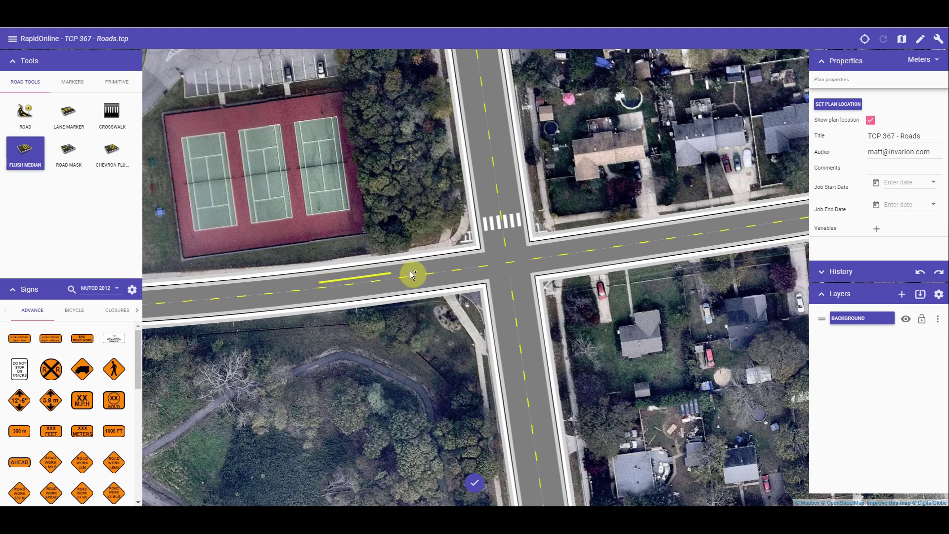
click(440, 267)
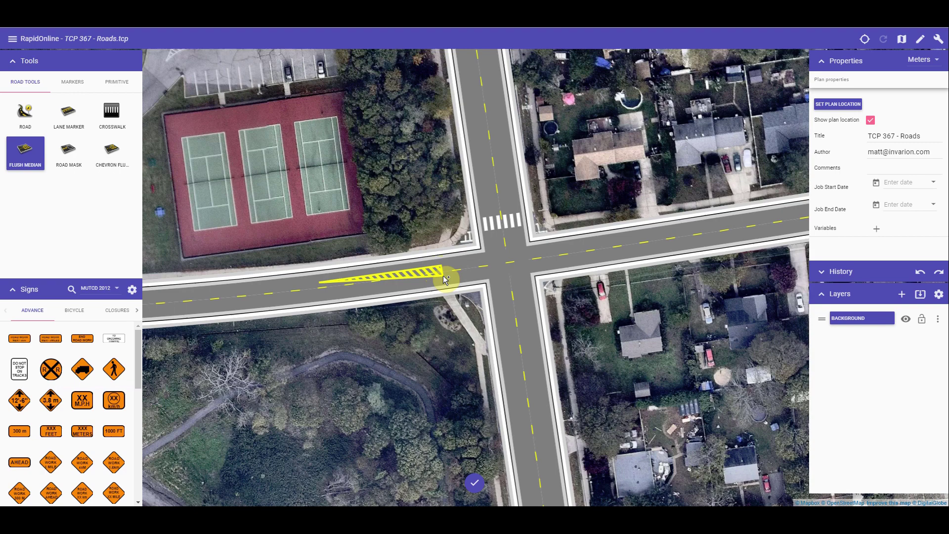
click(459, 236)
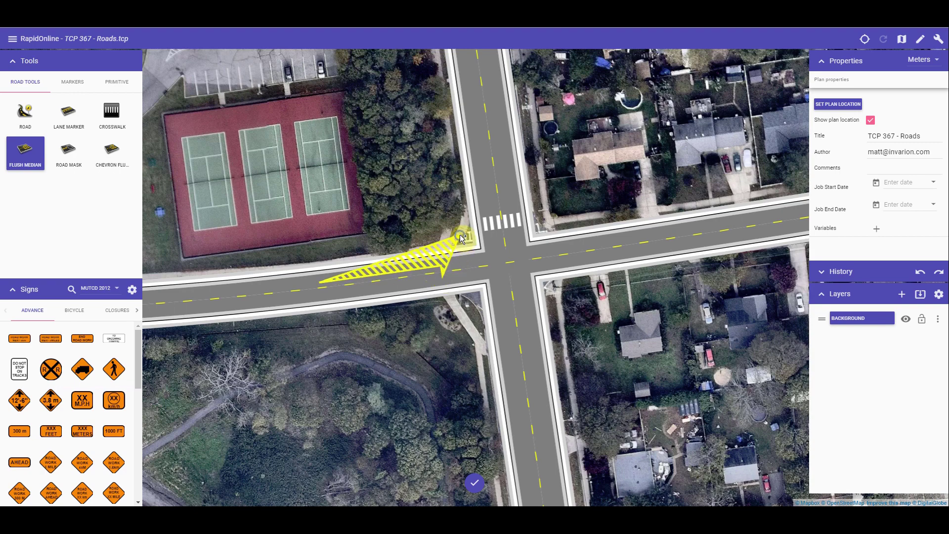
key(Escape)
click(423, 274)
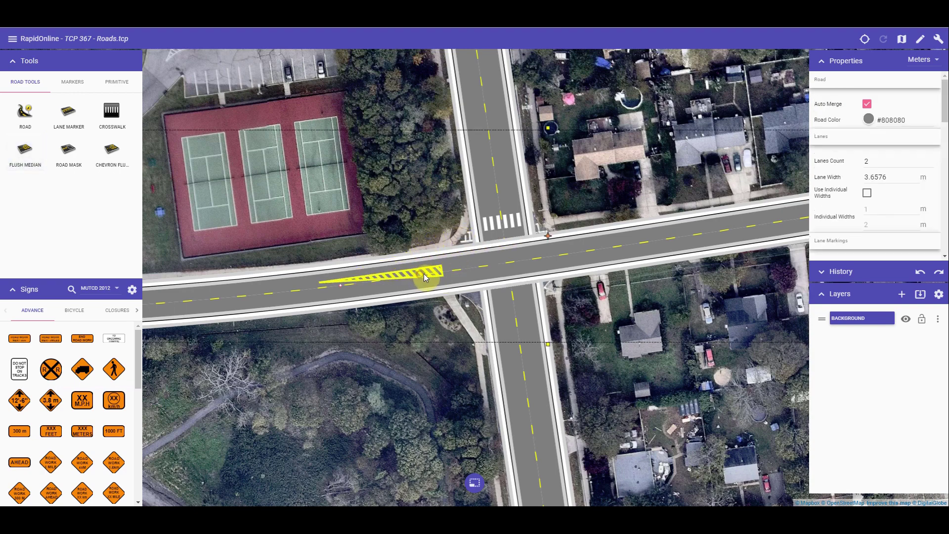
click(418, 222)
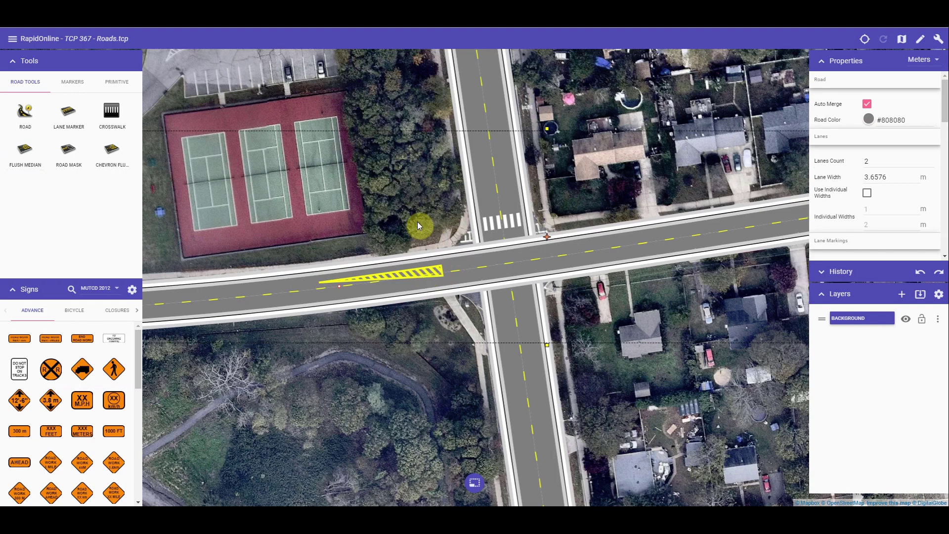
click(388, 116)
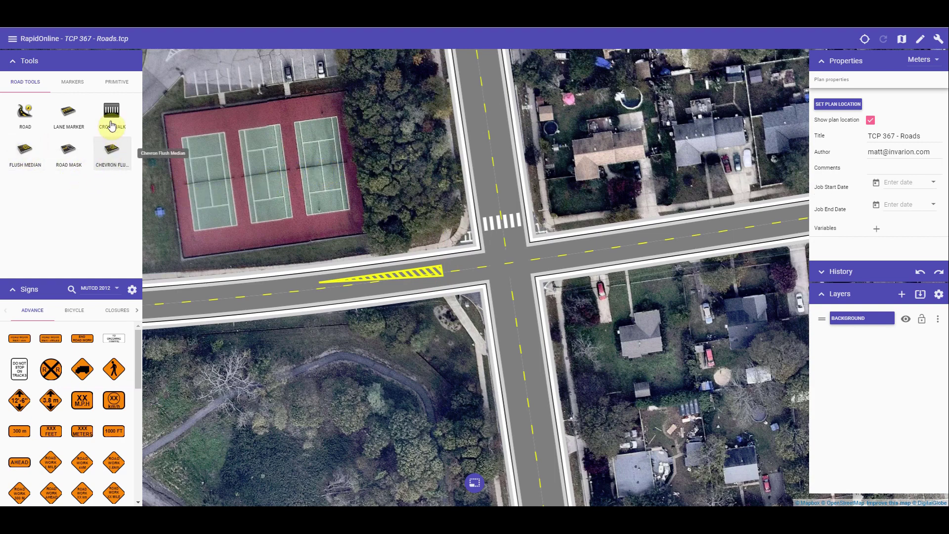
- Draw a road mask over the centre of the intersection to cover the crossing lane markings
click(69, 151)
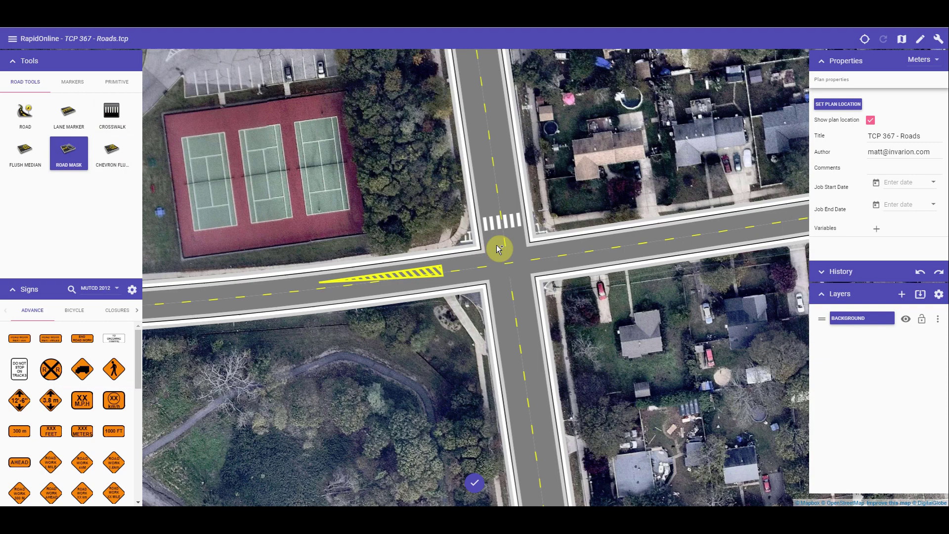
click(513, 239)
mouse_move(511, 236)
mouse_down()
mouse_move(522, 299)
mouse_move(510, 306)
mouse_up()
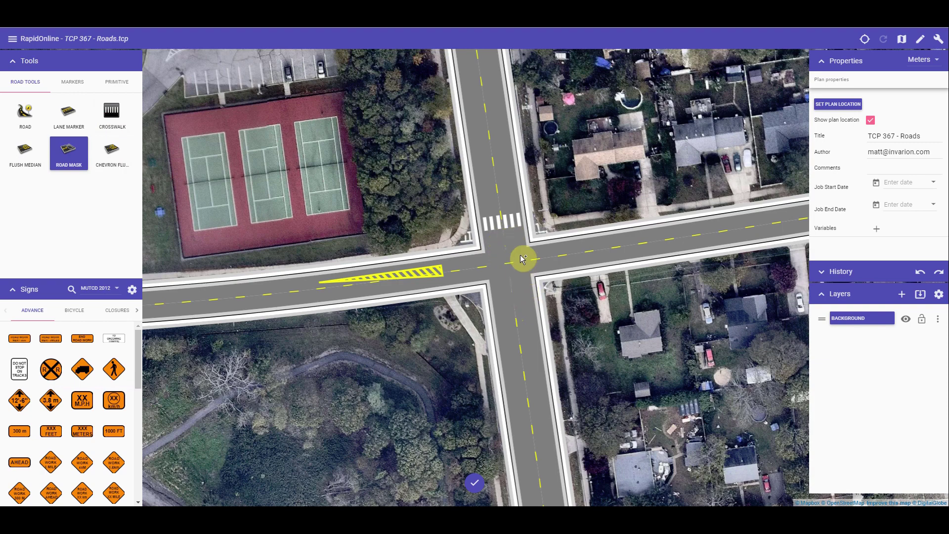
click(473, 260)
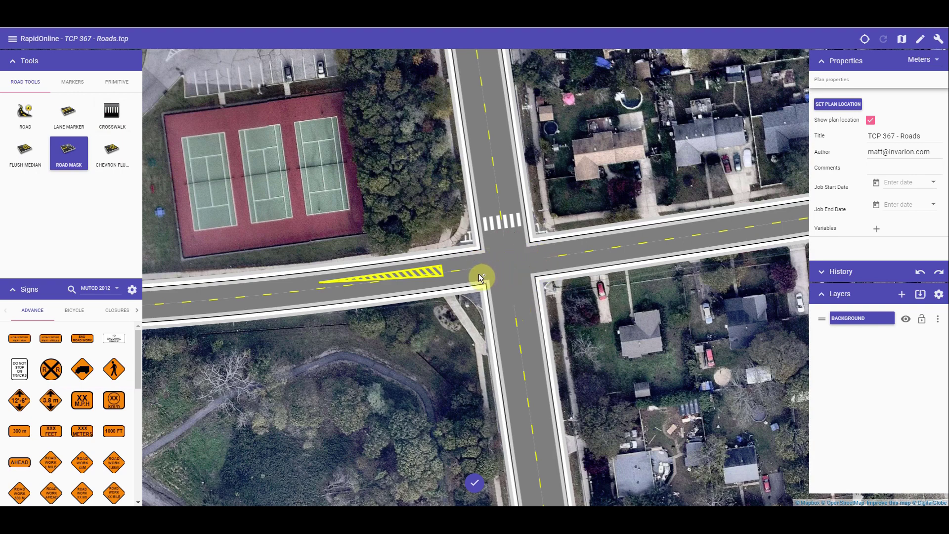
click(543, 253)
right_click(589, 163)
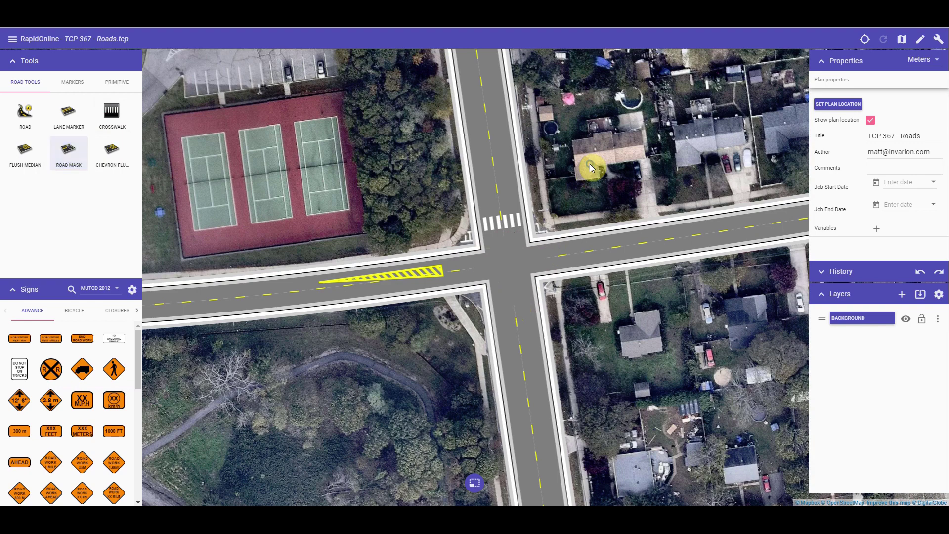
click(475, 482)
scroll(425, 421, down, 1)
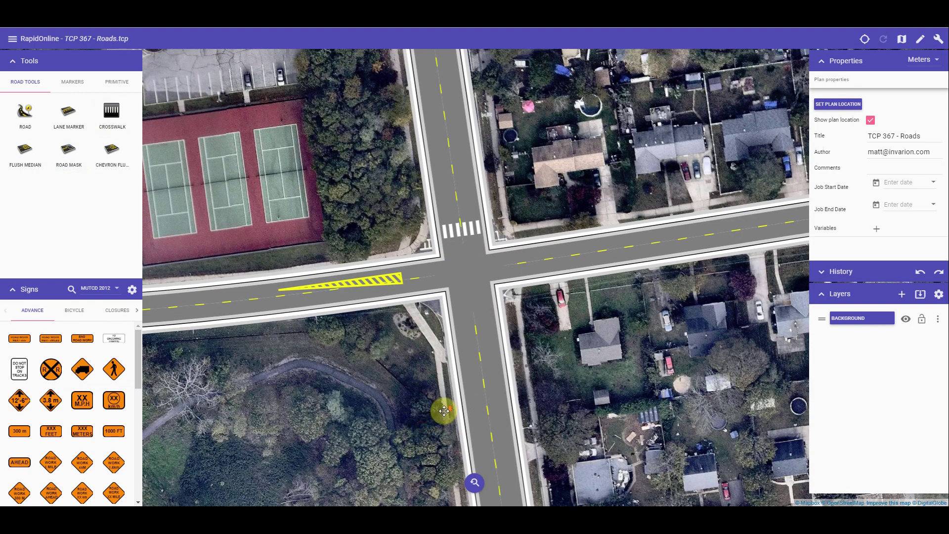
scroll(441, 408, down, 2)
drag(564, 368, 572, 303)
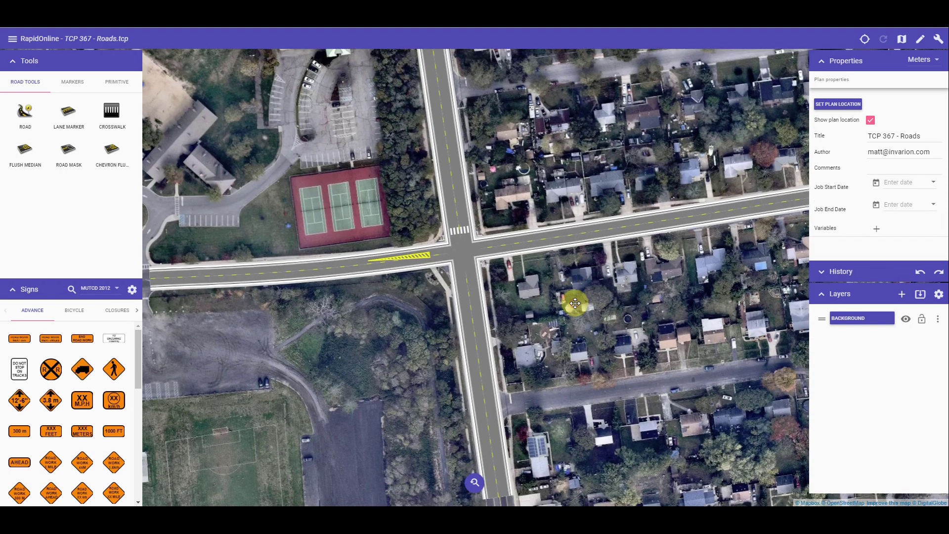
click(474, 483)
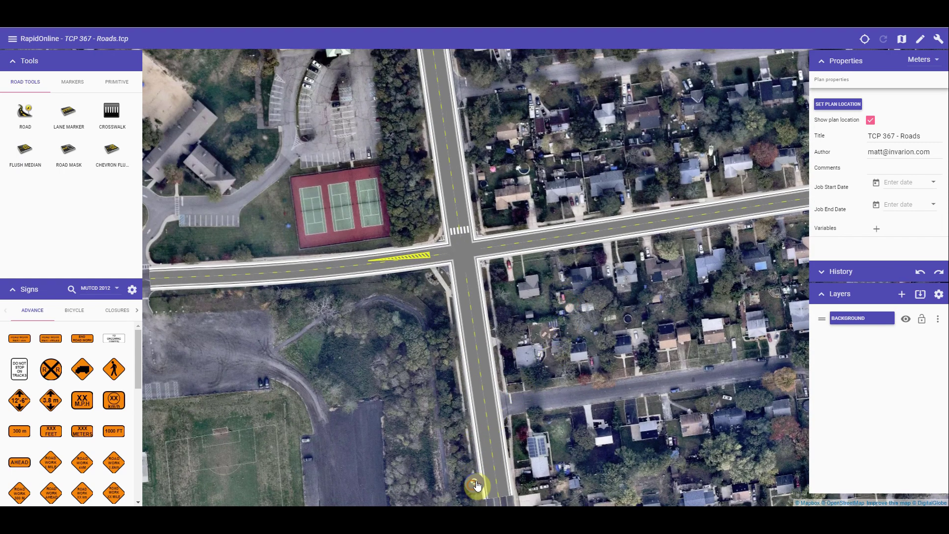